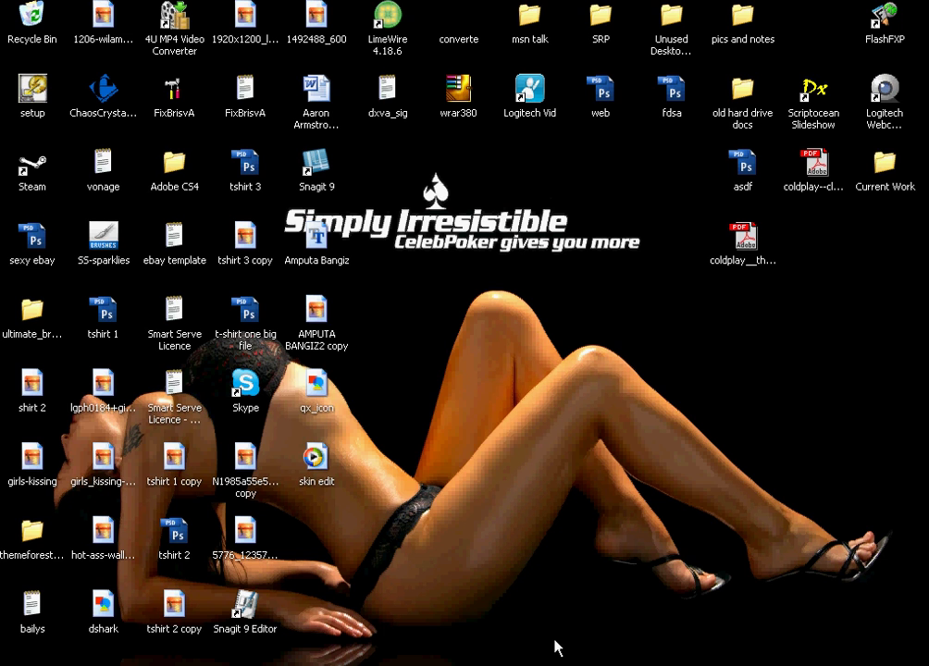
# Add empty Layer 1 above the eye photo and set the foreground colour to teal 1c92b0 (R28 G146 B176)
pyautogui.hotkey('alt', 'Tab')
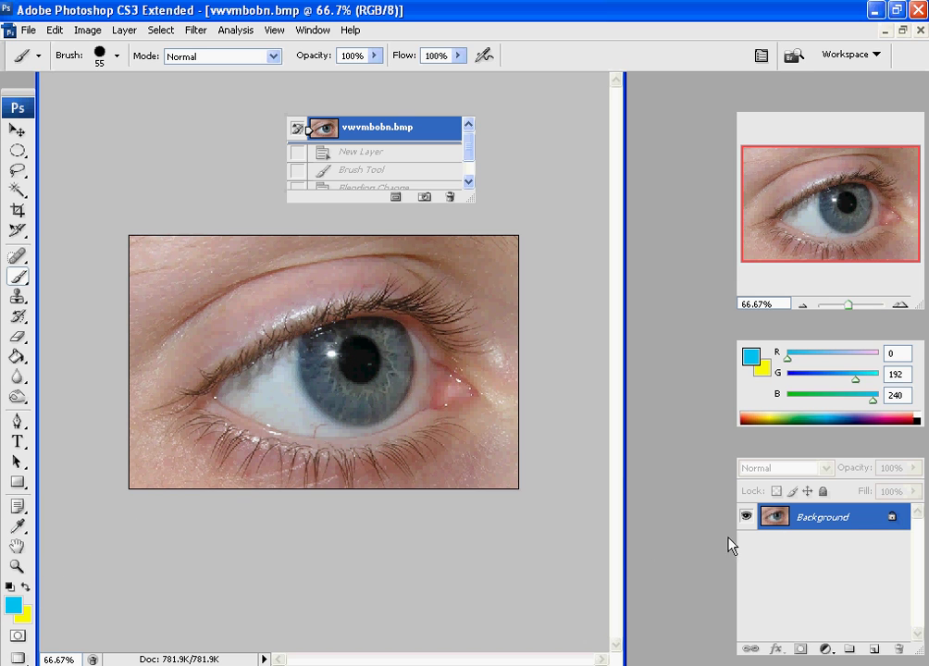
pyautogui.click(848, 649)
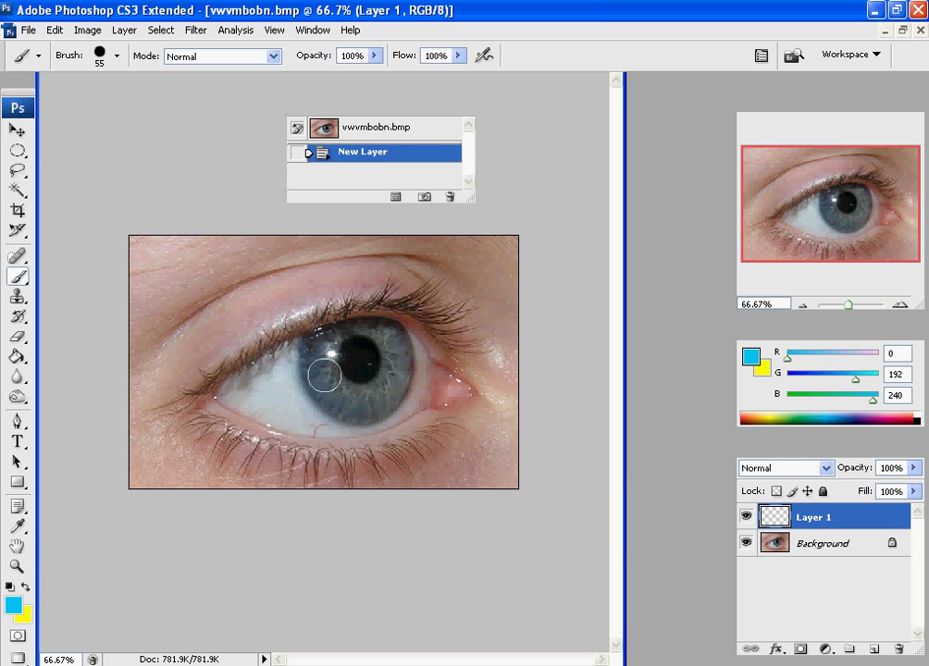
pyautogui.click(13, 605)
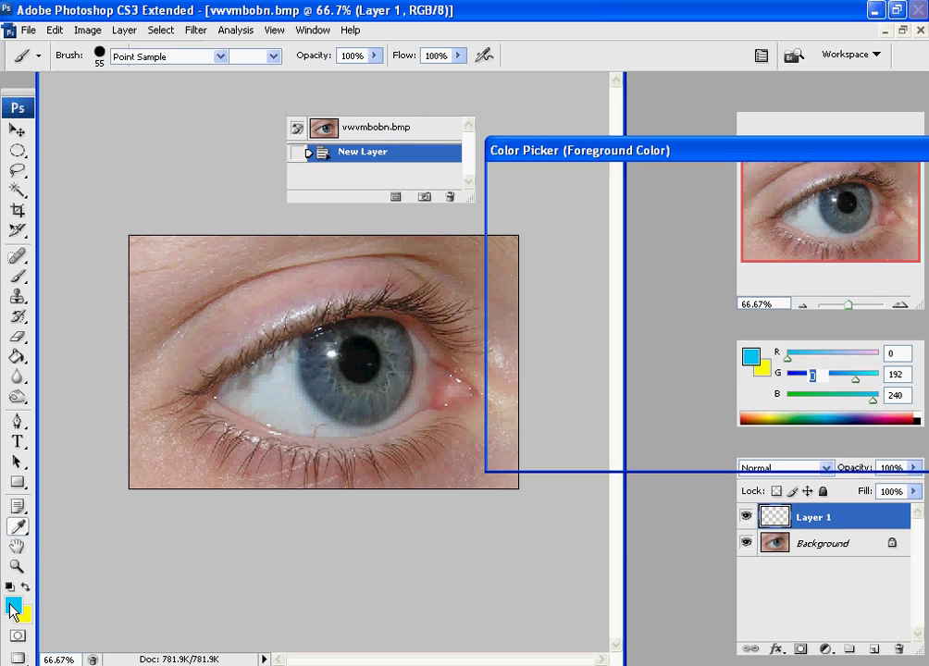
pyautogui.moveTo(702, 286)
pyautogui.mouseDown()
pyautogui.moveTo(647, 267)
pyautogui.moveTo(646, 274)
pyautogui.mouseUp()
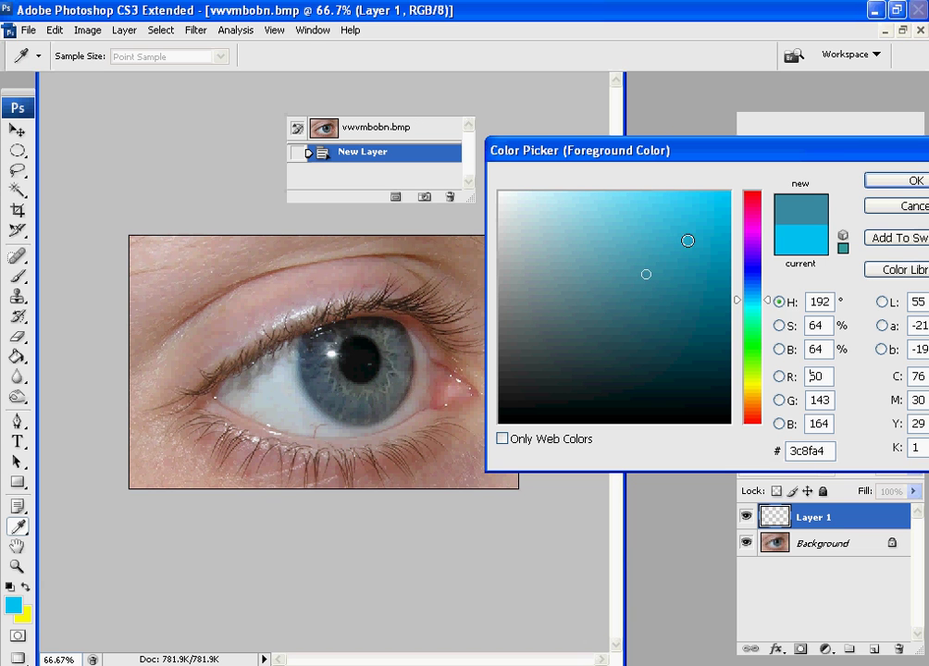
pyautogui.click(691, 270)
pyautogui.moveTo(691, 270); pyautogui.dragTo(692, 263)
pyautogui.click(897, 181)
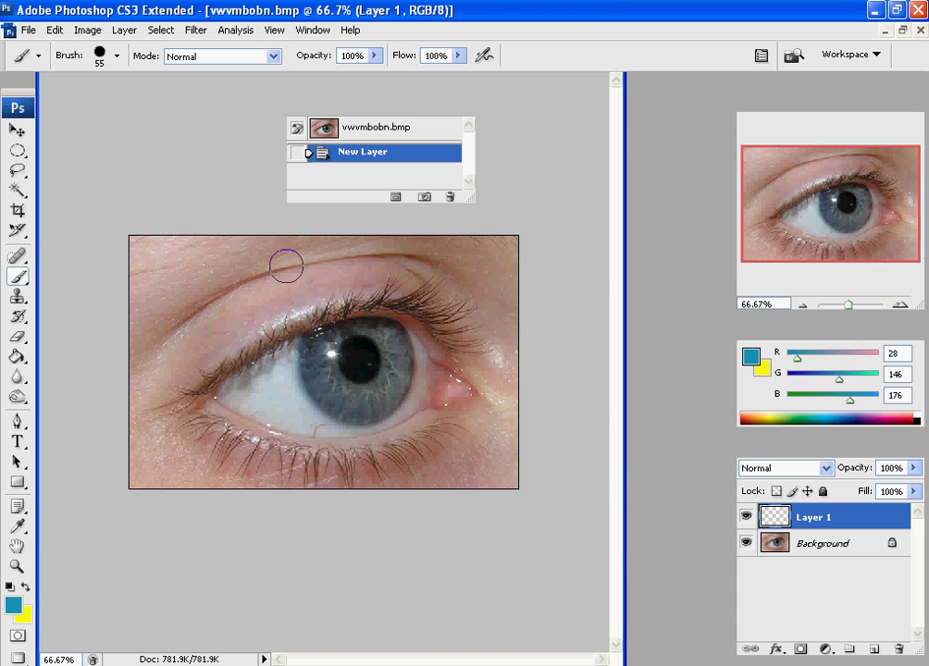
# Paint solid teal across the entire iris on Layer 1 with a 55 px brush
pyautogui.moveTo(339, 393)
pyautogui.mouseDown()
pyautogui.moveTo(321, 382)
pyautogui.moveTo(325, 344)
pyautogui.moveTo(382, 335)
pyautogui.moveTo(387, 319)
pyautogui.moveTo(381, 350)
pyautogui.moveTo(347, 363)
pyautogui.moveTo(344, 390)
pyautogui.moveTo(334, 394)
pyautogui.moveTo(355, 408)
pyautogui.moveTo(381, 392)
pyautogui.moveTo(398, 365)
pyautogui.moveTo(388, 332)
pyautogui.moveTo(318, 348)
pyautogui.moveTo(338, 367)
pyautogui.mouseUp()
pyautogui.click(317, 348)
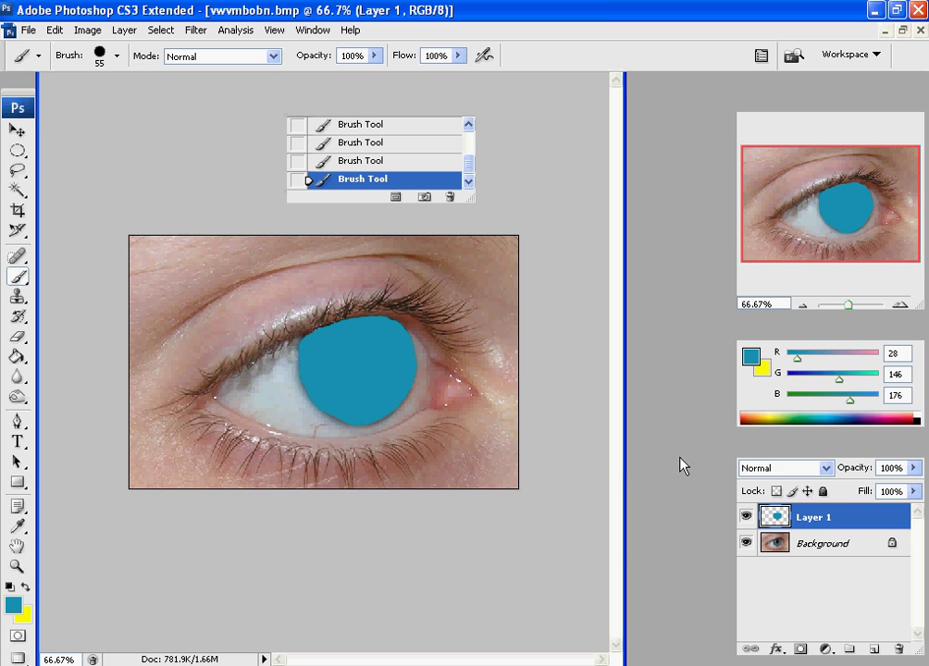
# Switch Layer 1's blend mode to Color so the teal tints the iris while keeping its texture
pyautogui.click(823, 469)
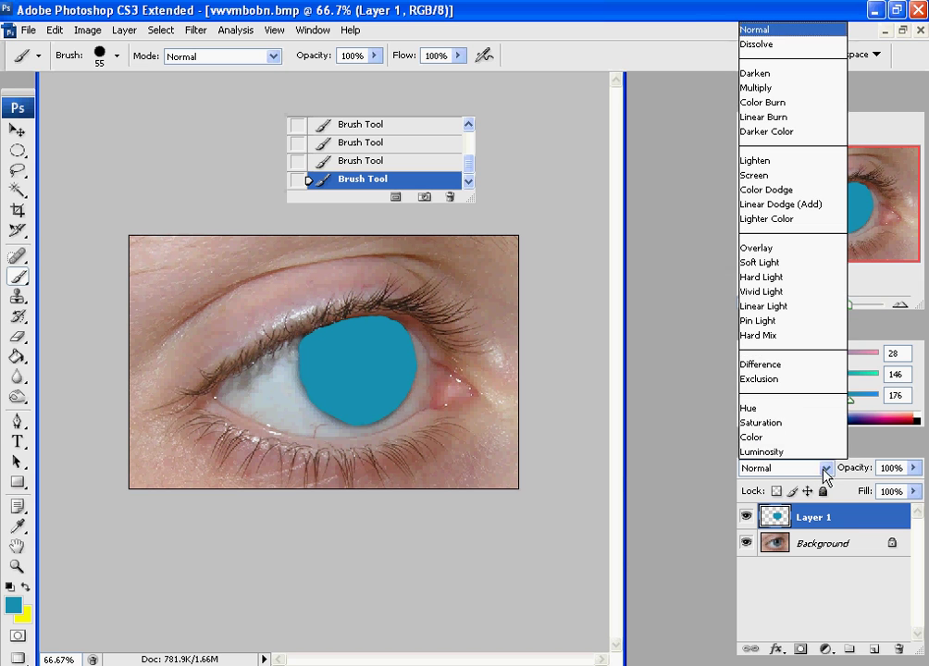
pyautogui.click(816, 439)
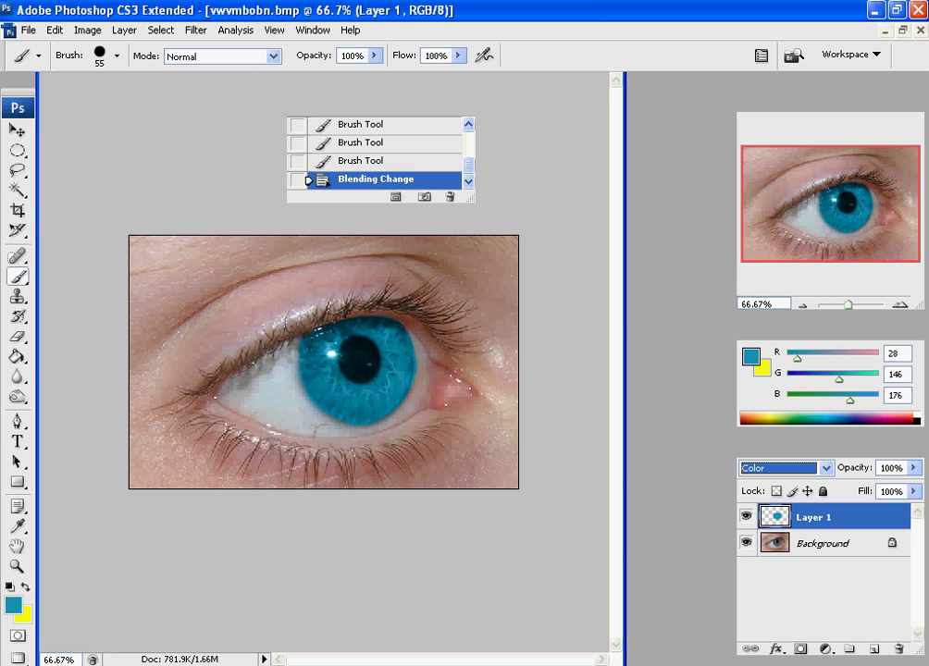
pyautogui.click(17, 336)
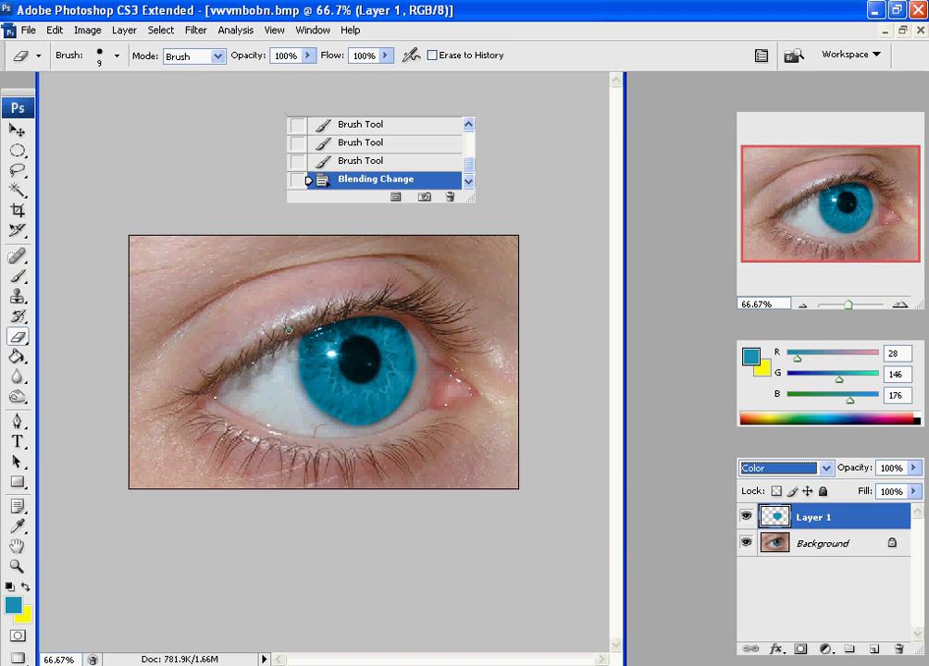
# With a 32 px eraser, remove teal spill from both eyelids, the iris edge and the pupil
pyautogui.click(106, 67)
pyautogui.click(49, 105)
pyautogui.click(136, 11)
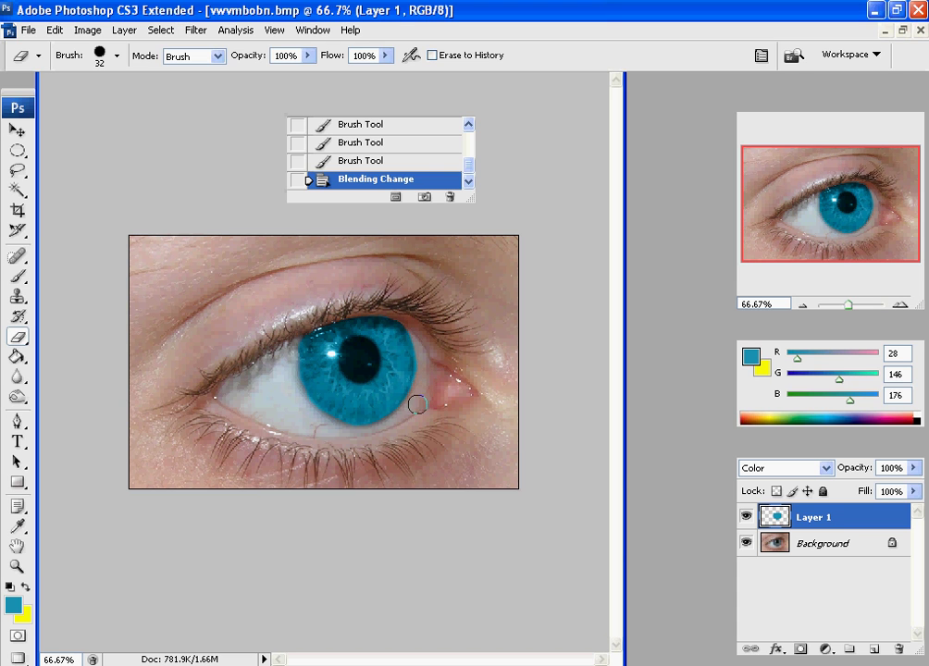
pyautogui.click(422, 353)
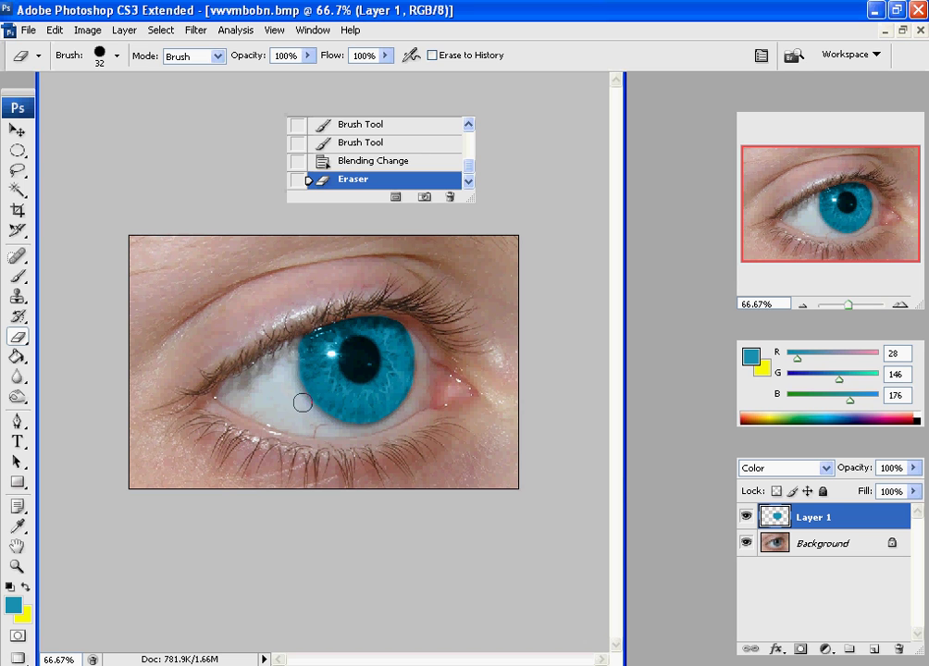
pyautogui.click(309, 407)
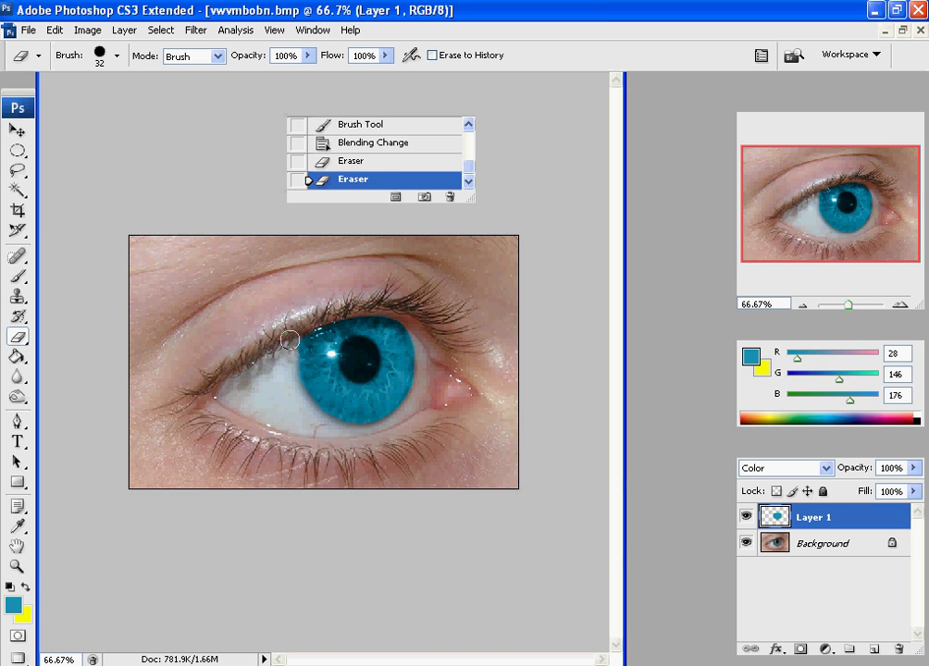
pyautogui.moveTo(286, 348); pyautogui.dragTo(312, 314)
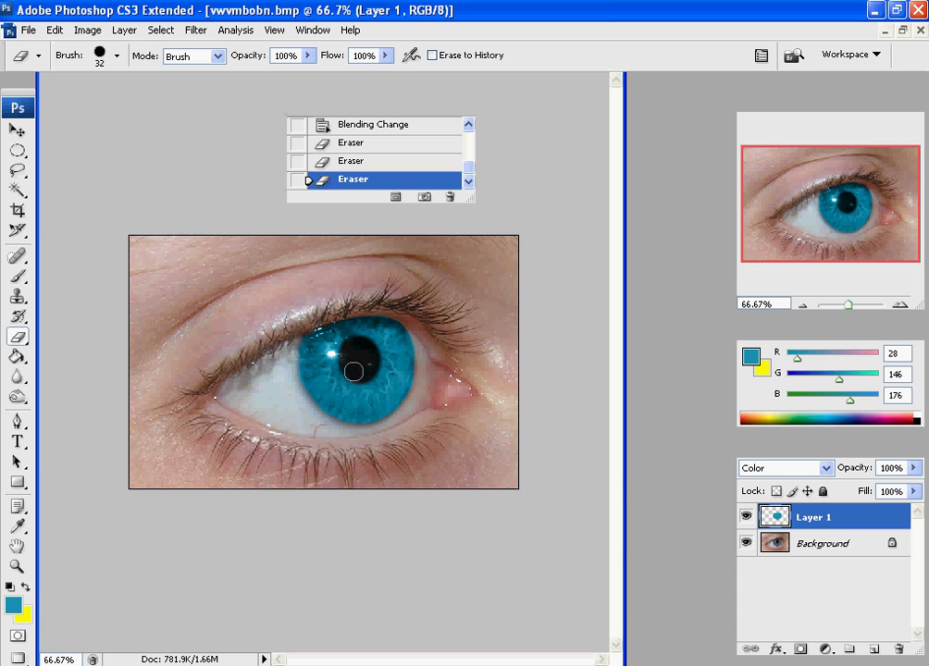
pyautogui.moveTo(358, 365); pyautogui.dragTo(366, 353)
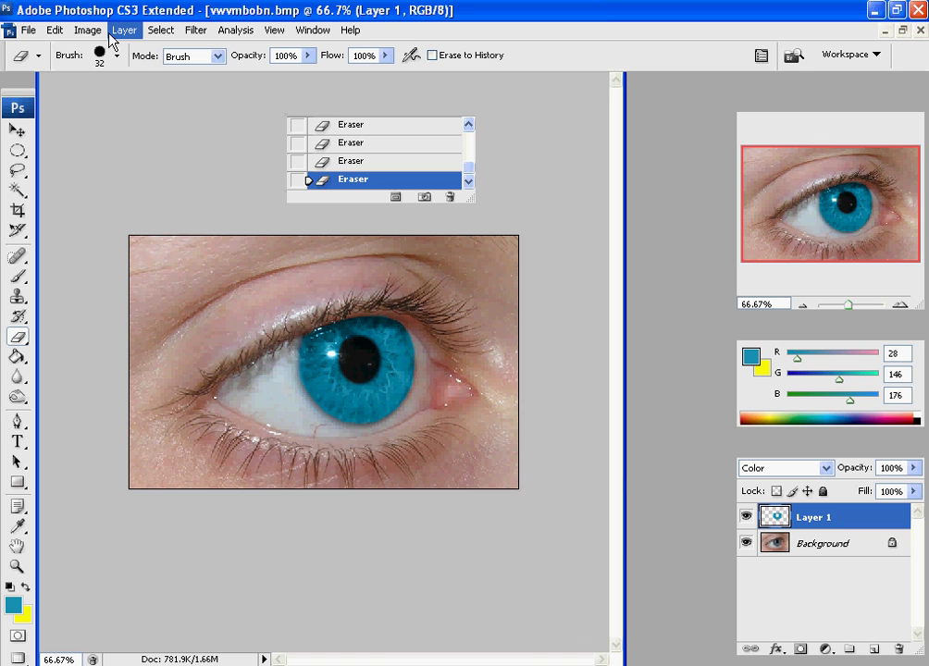
# Shrink the eraser's Master Diameter from 32 px down to 10 px
pyautogui.click(118, 56)
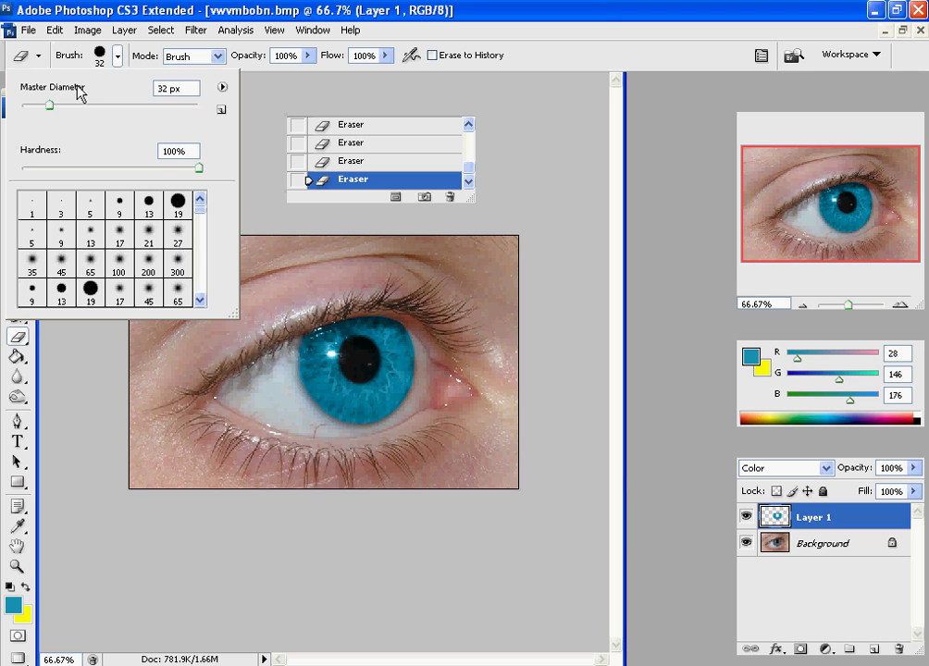
pyautogui.moveTo(42, 104); pyautogui.dragTo(34, 109)
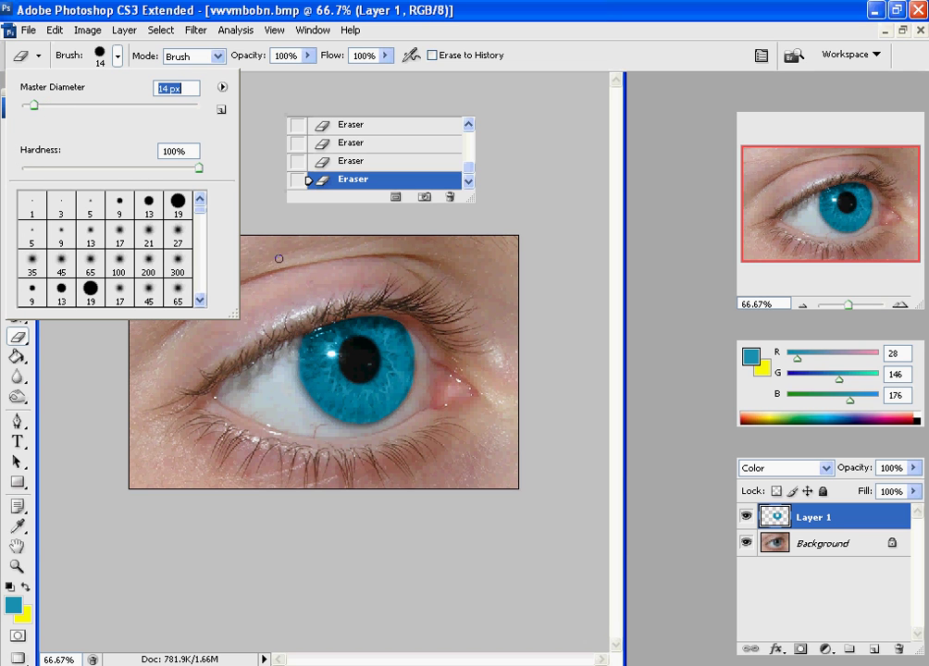
pyautogui.moveTo(33, 106); pyautogui.dragTo(29, 106)
pyautogui.press('Return')
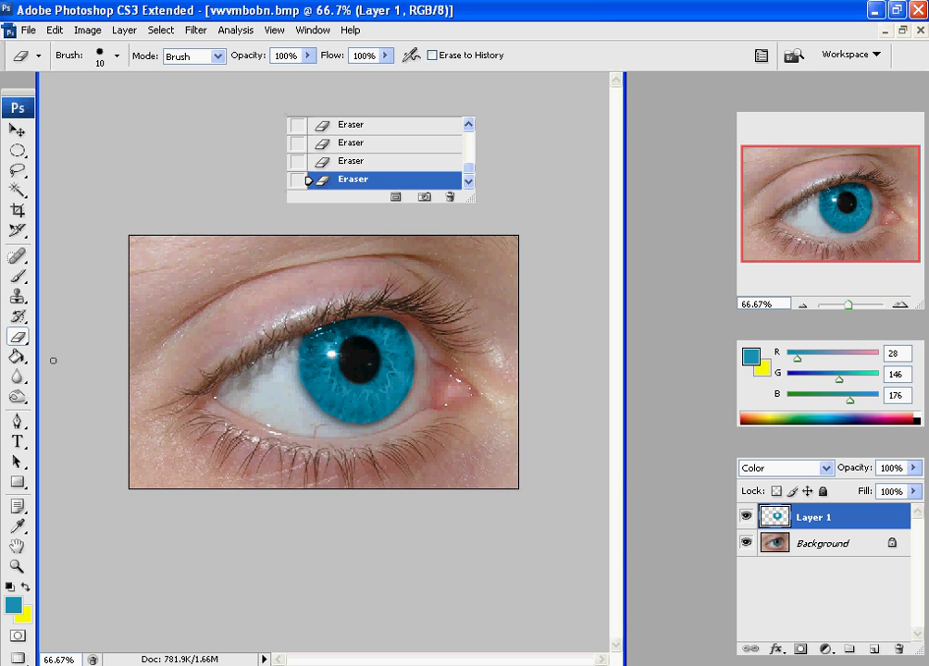
# Select the Dodge tool with a 52 px brush at Midtones, 50% exposure
pyautogui.click(17, 376)
pyautogui.click(18, 397)
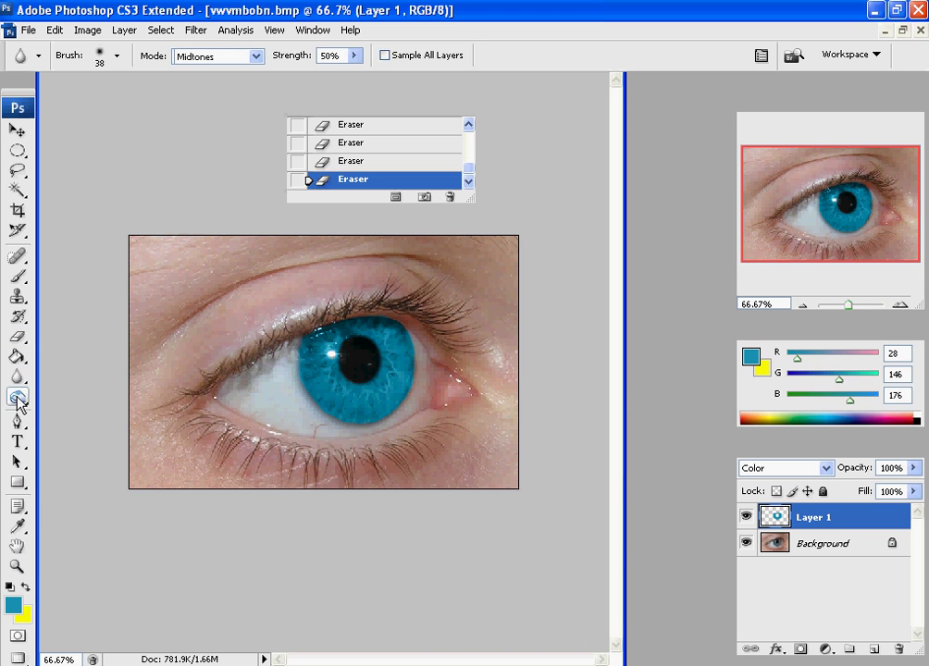
pyautogui.rightClick(18, 400)
pyautogui.click(74, 389)
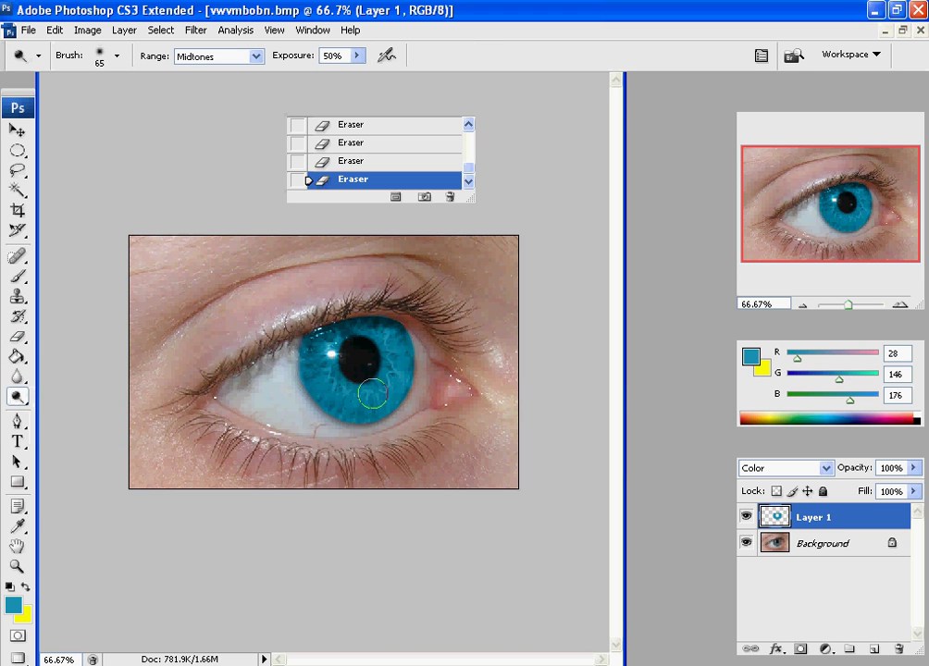
pyautogui.click(117, 57)
pyautogui.moveTo(71, 105); pyautogui.dragTo(66, 106)
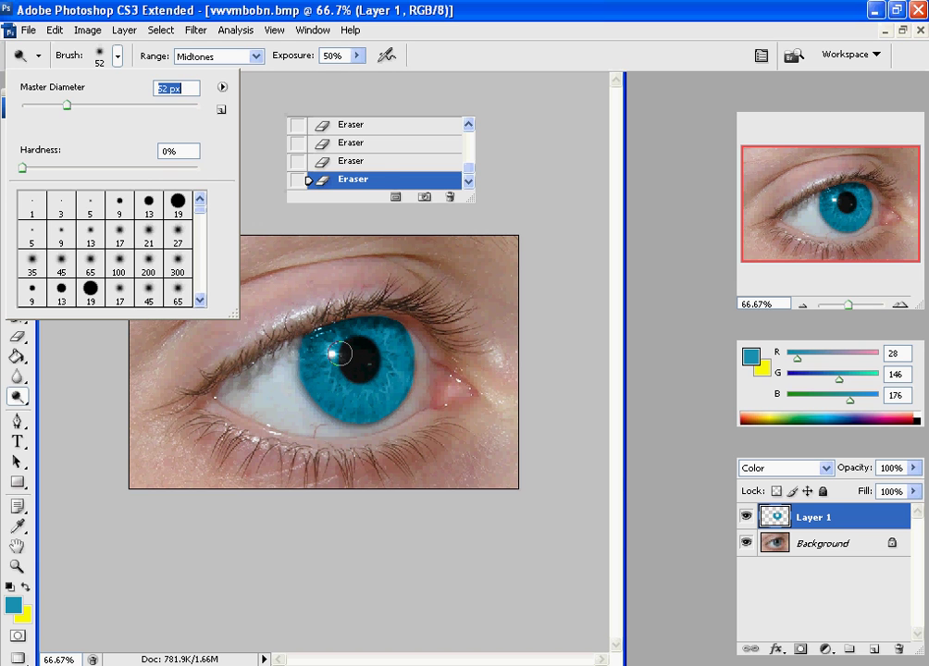
# Brighten the turquoise iris with three dodge strokes across its centre
pyautogui.click(340, 370)
pyautogui.click(348, 363)
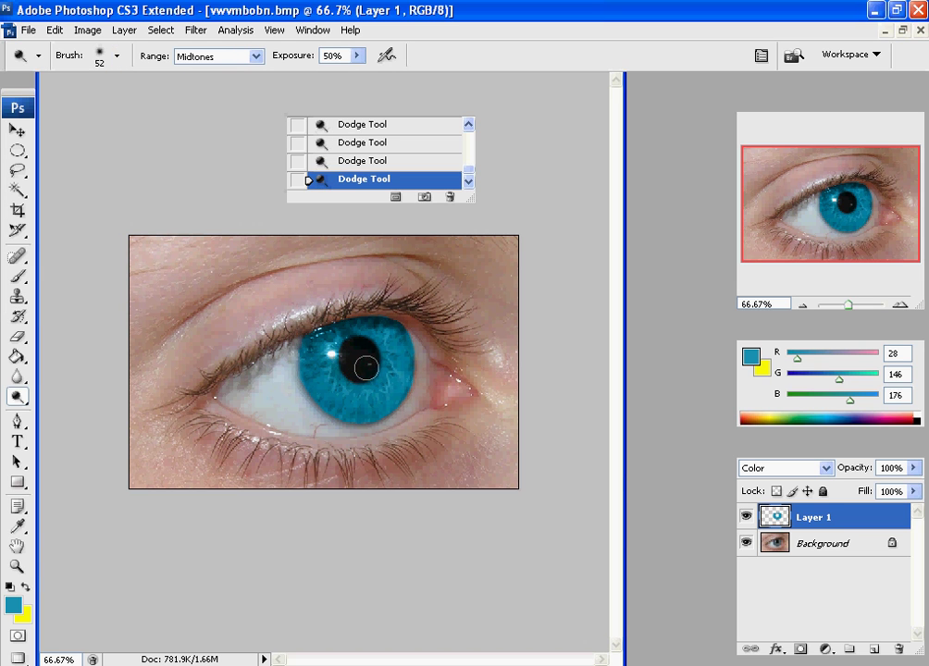
pyautogui.click(359, 354)
# Switch to the Burn tool and darken the iris's upper-left edge
pyautogui.moveTo(18, 396); pyautogui.dragTo(87, 429)
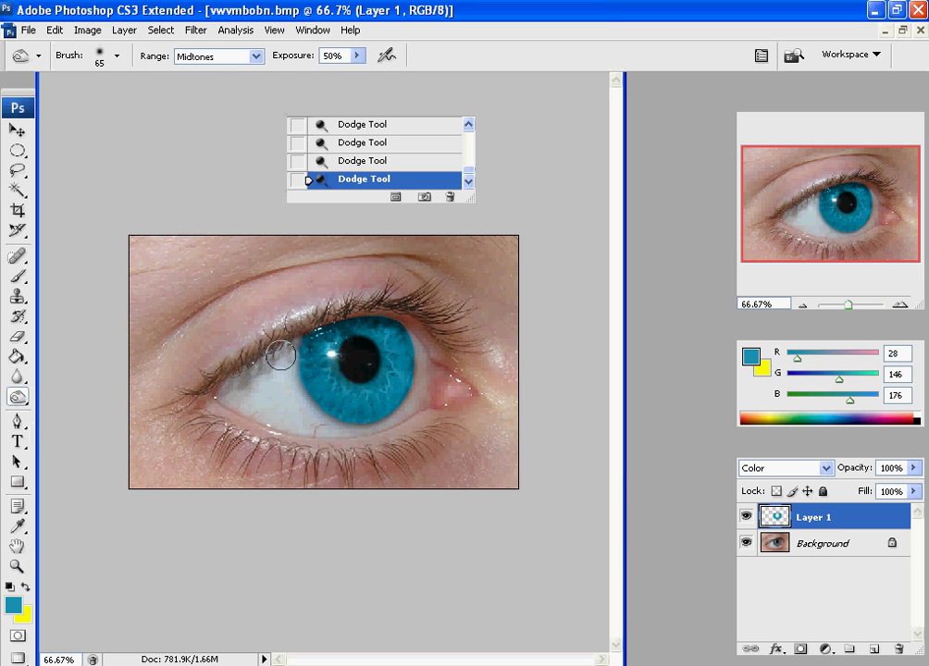
pyautogui.moveTo(301, 337)
pyautogui.mouseDown()
pyautogui.moveTo(290, 384)
pyautogui.moveTo(324, 414)
pyautogui.mouseUp()
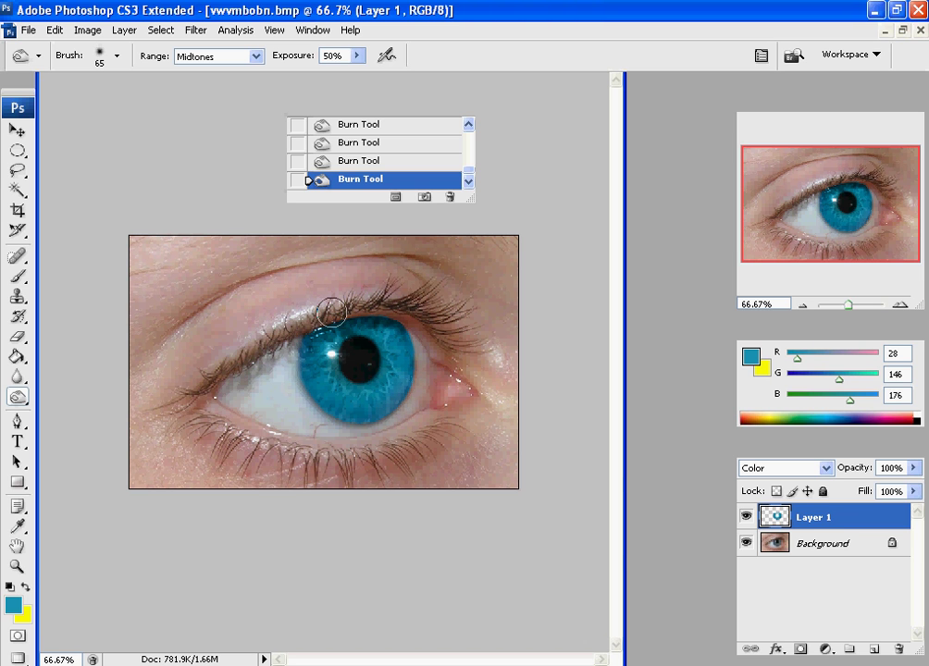
# Erase a stray colour fleck at the iris edge, then blur the iris outline all around
pyautogui.click(17, 337)
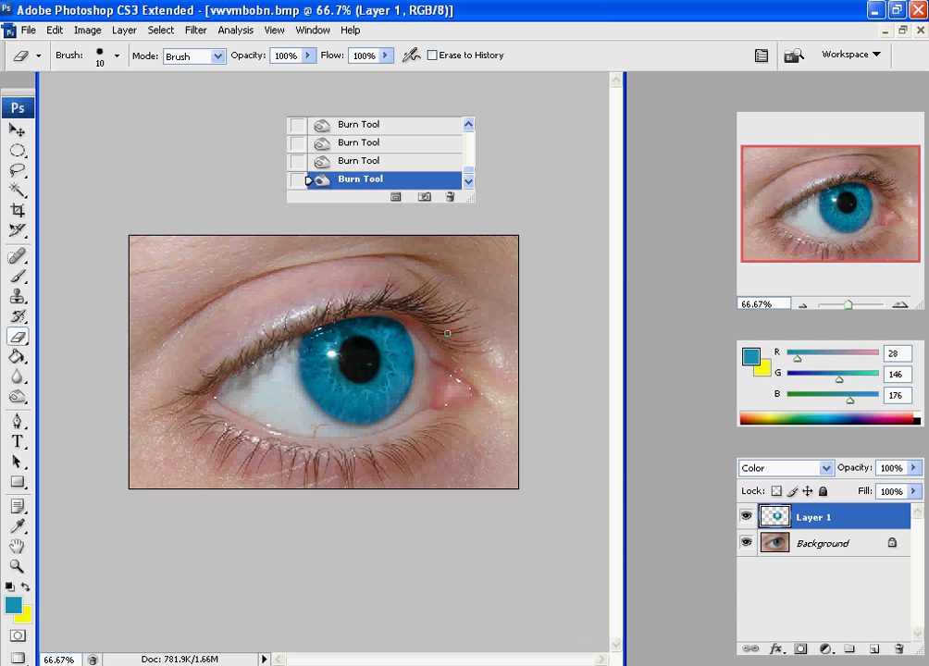
pyautogui.moveTo(382, 315); pyautogui.dragTo(370, 315)
pyautogui.click(19, 376)
pyautogui.click(47, 377)
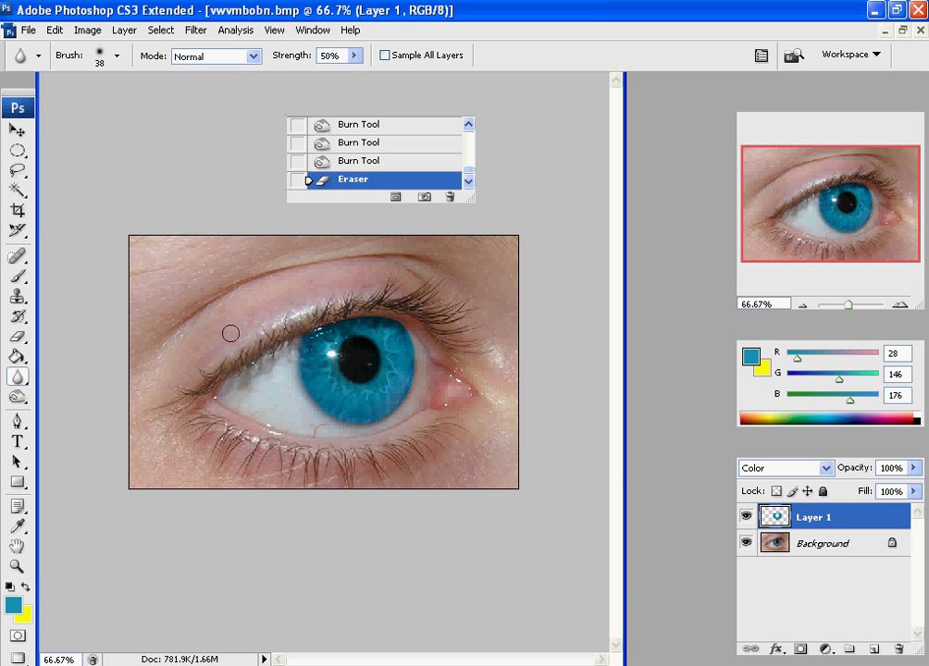
pyautogui.moveTo(297, 355); pyautogui.dragTo(307, 365)
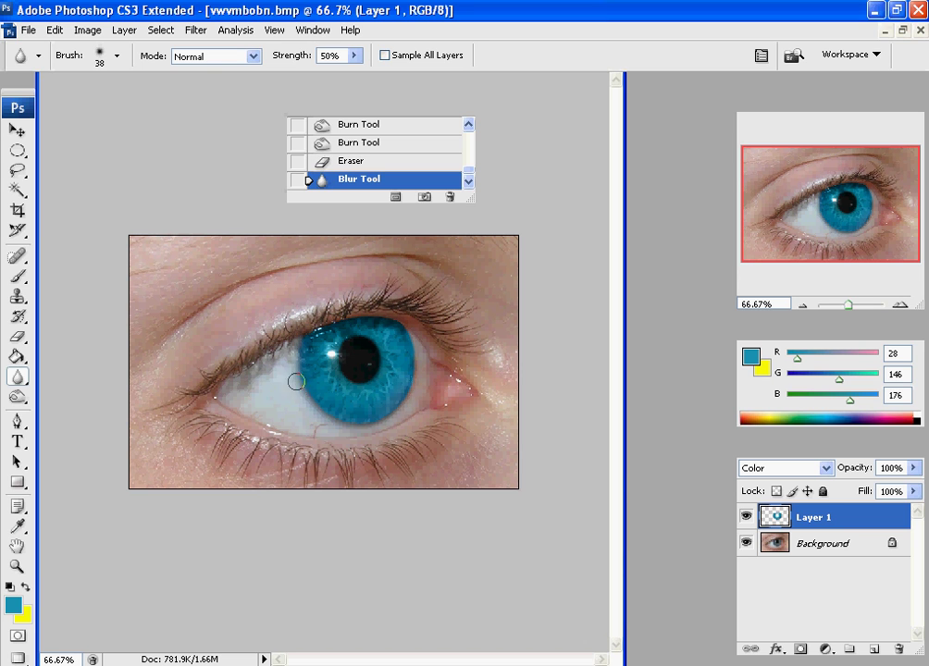
pyautogui.moveTo(332, 415); pyautogui.dragTo(335, 418)
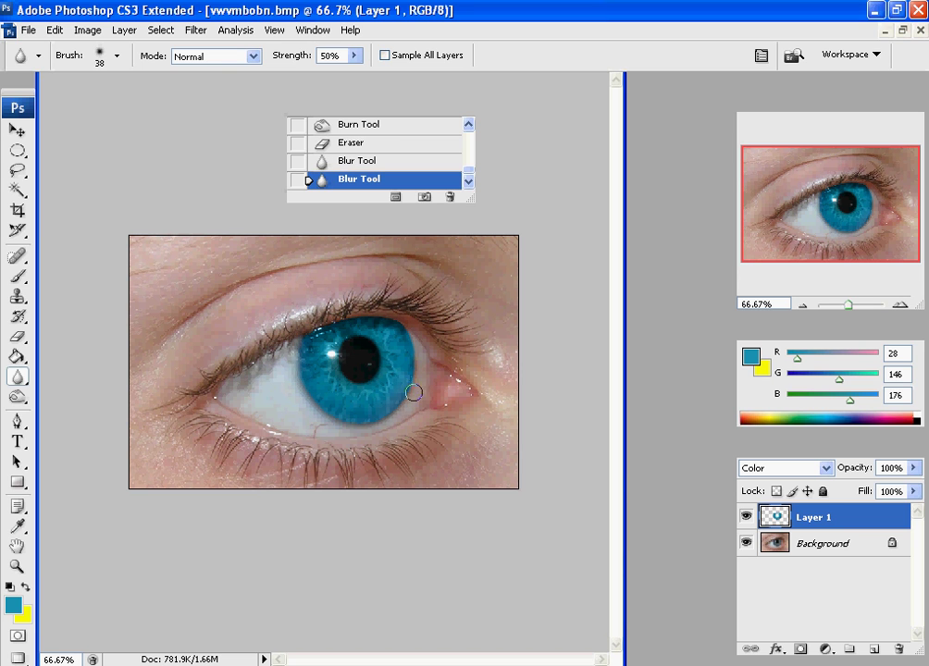
pyautogui.moveTo(417, 348); pyautogui.dragTo(407, 338)
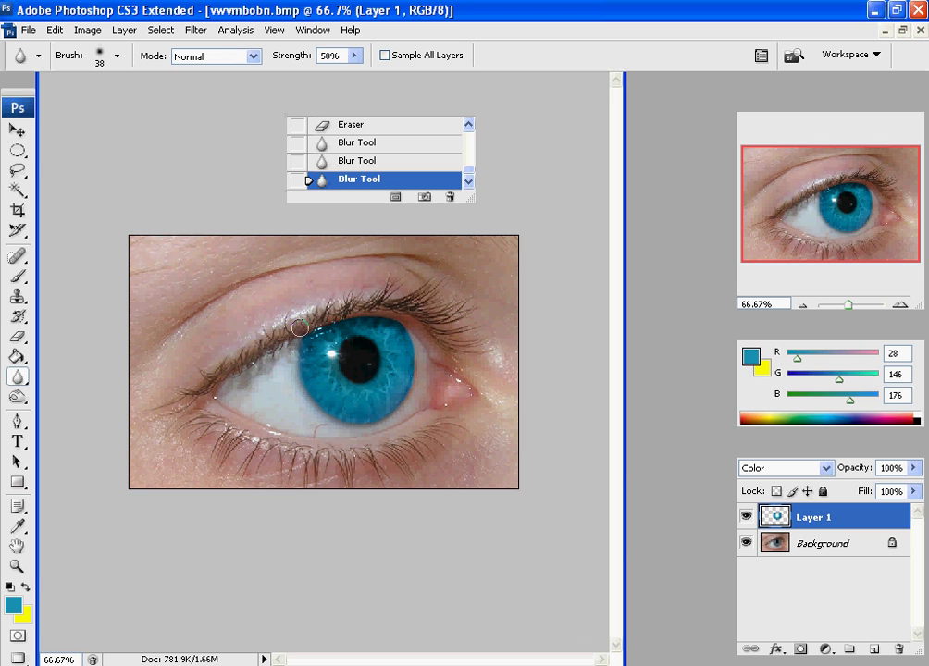
pyautogui.moveTo(300, 328); pyautogui.dragTo(320, 325)
pyautogui.moveTo(468, 174)
pyautogui.mouseDown()
pyautogui.moveTo(472, 141)
pyautogui.moveTo(466, 179)
pyautogui.mouseUp()
pyautogui.click(423, 134)
pyautogui.click(423, 182)
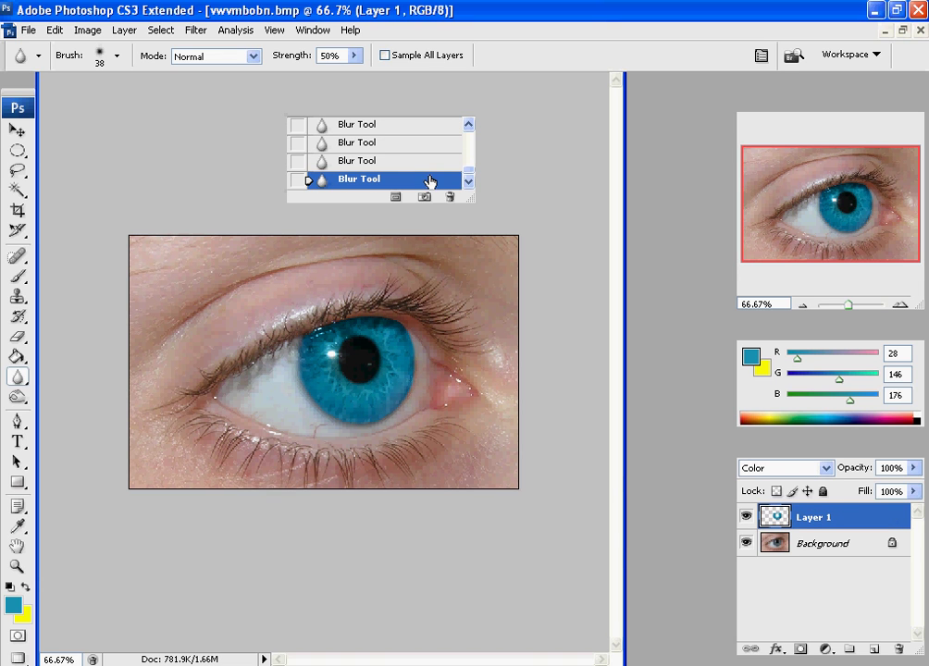